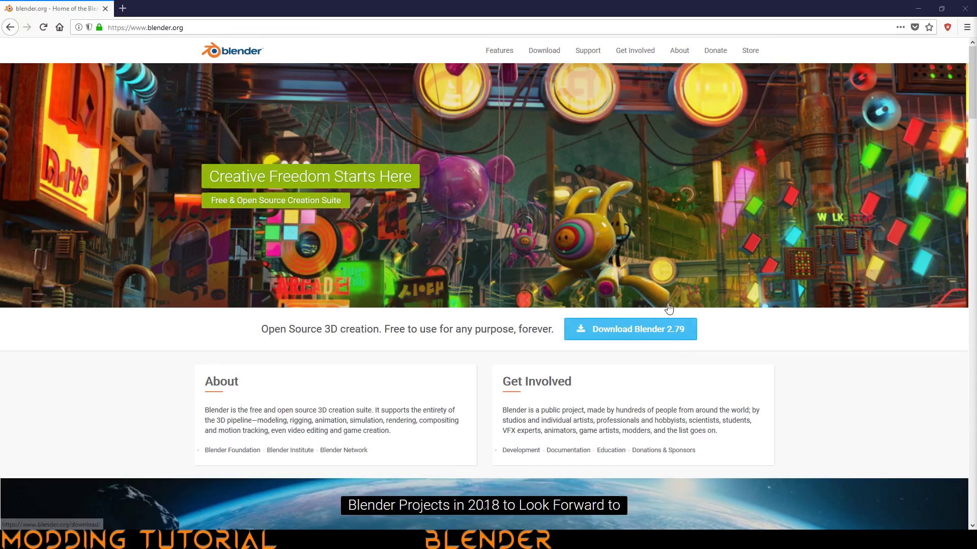
Step: Download the Blender 2.79 Windows 64-bit installer from blender.org and save the file blender-2.79-windows64.msi
click(607, 332)
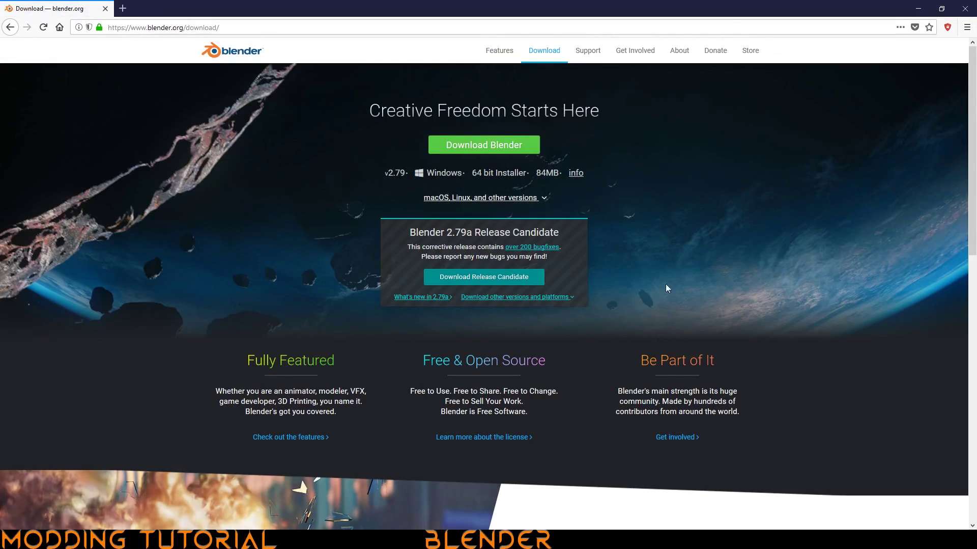
click(471, 153)
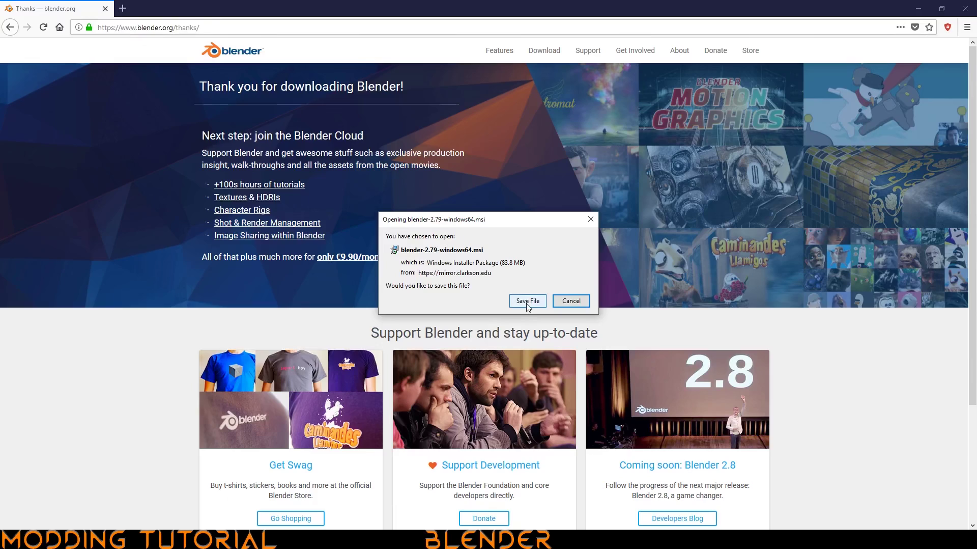
click(528, 301)
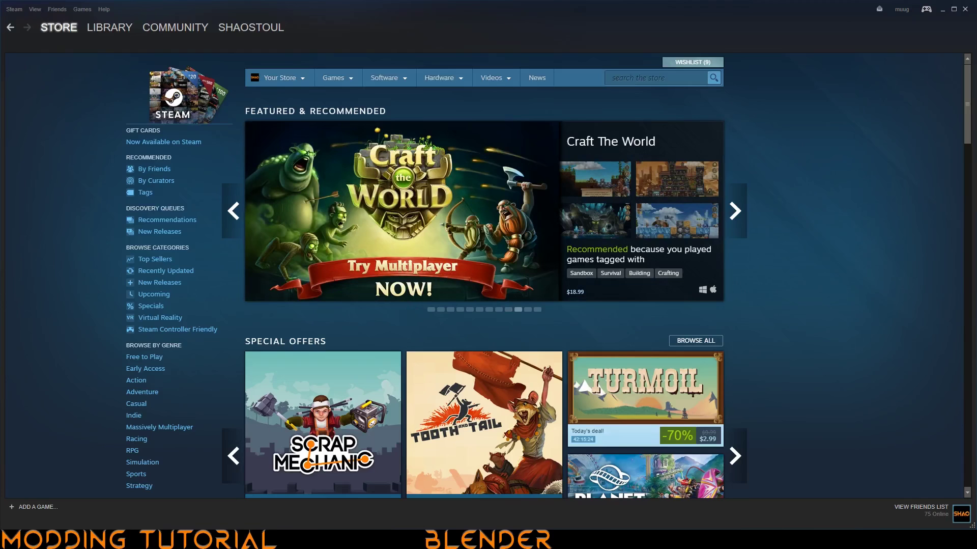
Step: In Steam, search the store for "blender" and open the product page of the free Blender software
click(650, 78)
text(blender)
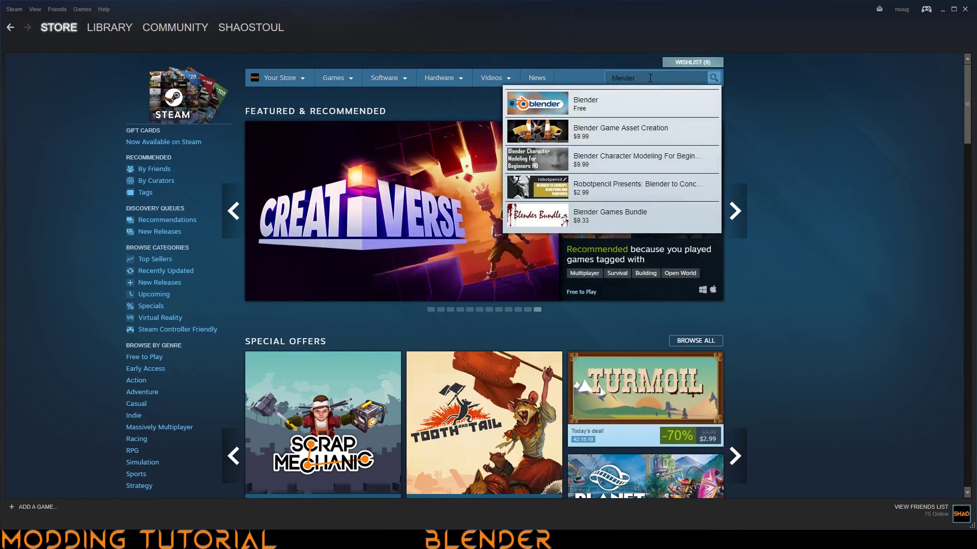
click(607, 110)
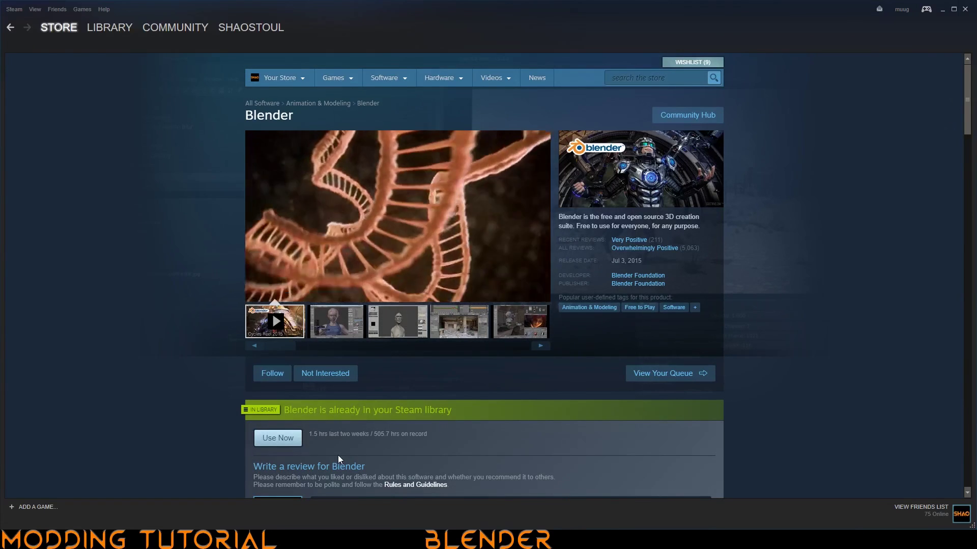
click(264, 435)
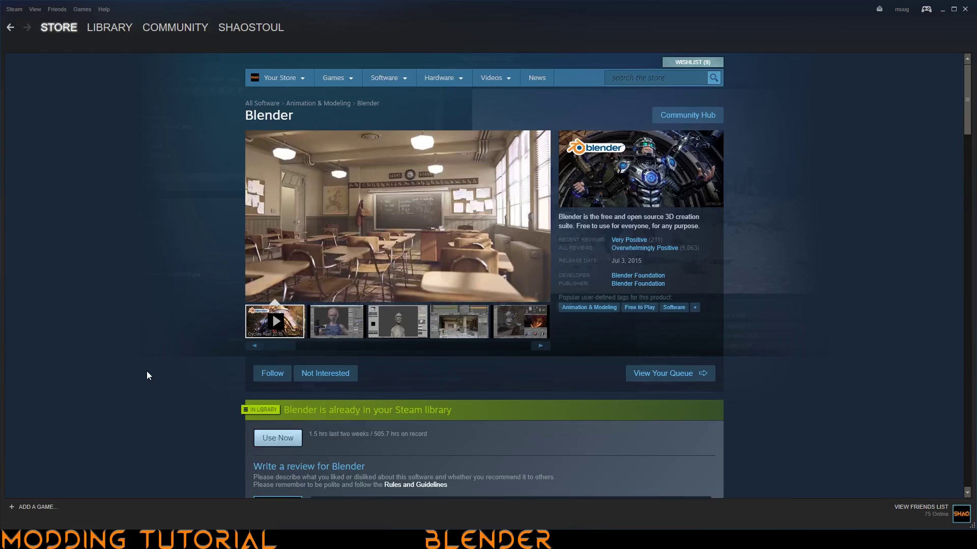
Step: Open the Steam library and filter its list to installed items only
click(101, 32)
scroll(87, 443, up, 4)
click(33, 59)
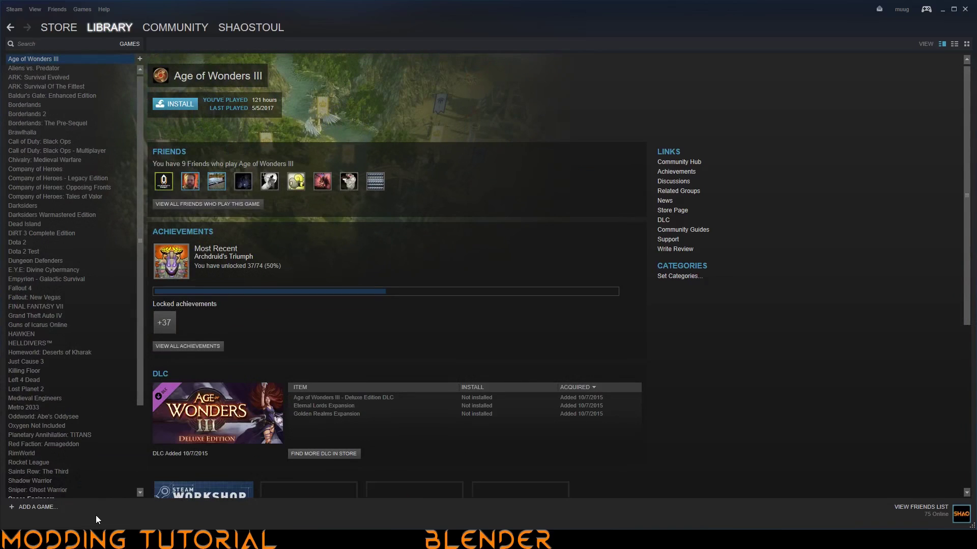
click(131, 45)
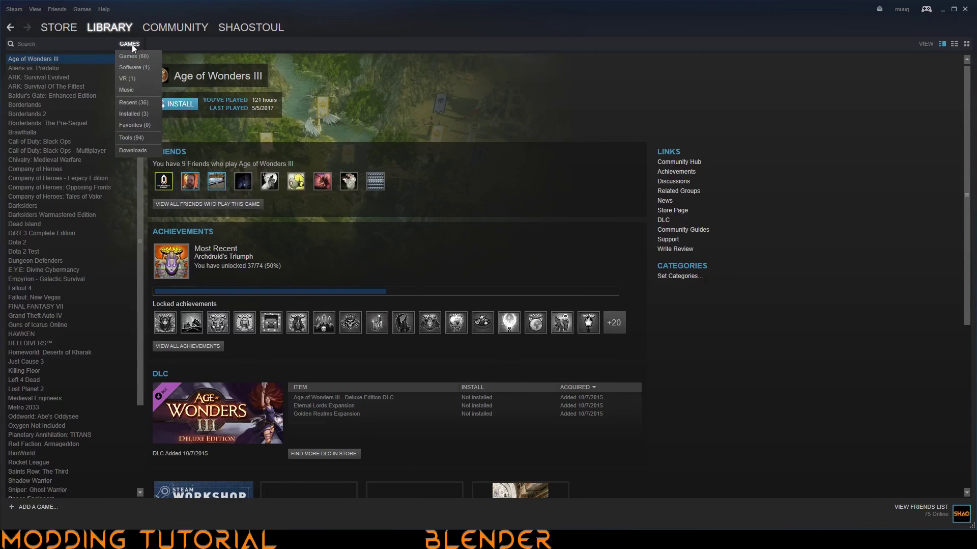
click(137, 115)
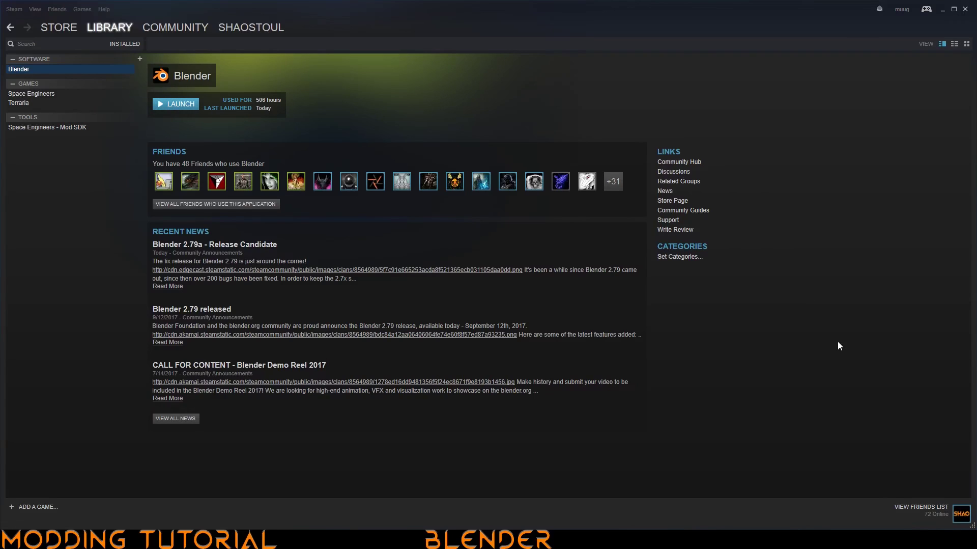
Step: Launch Blender from Steam and dismiss its splash screen
right_click(839, 539)
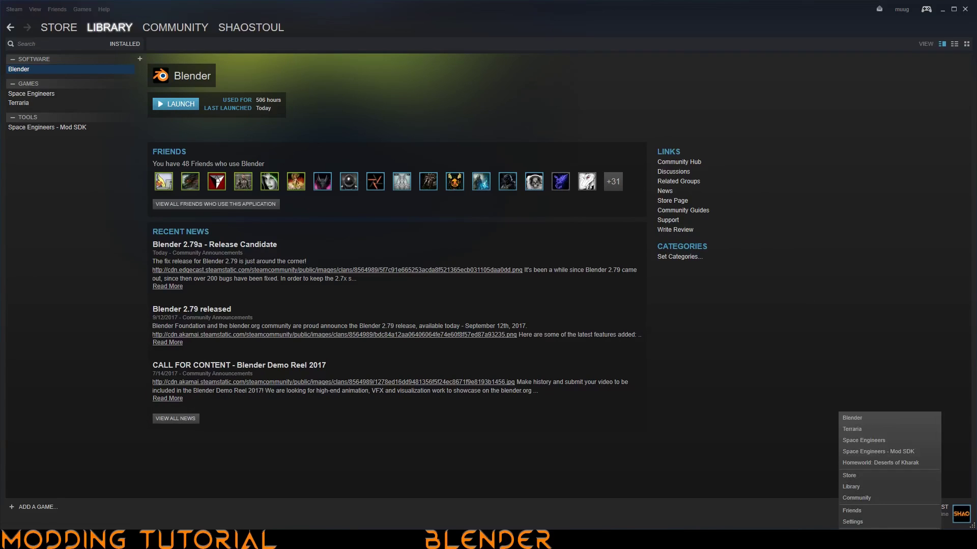
click(886, 417)
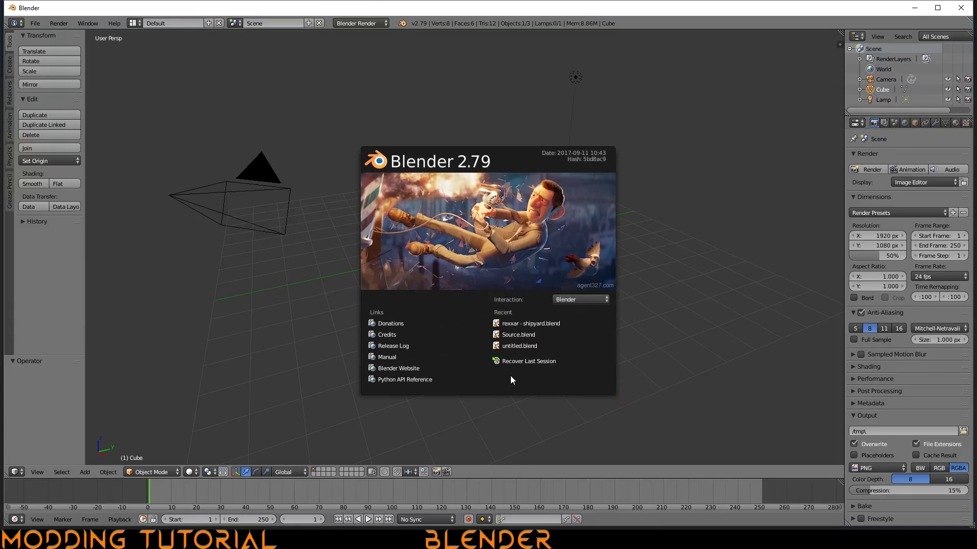
click(725, 216)
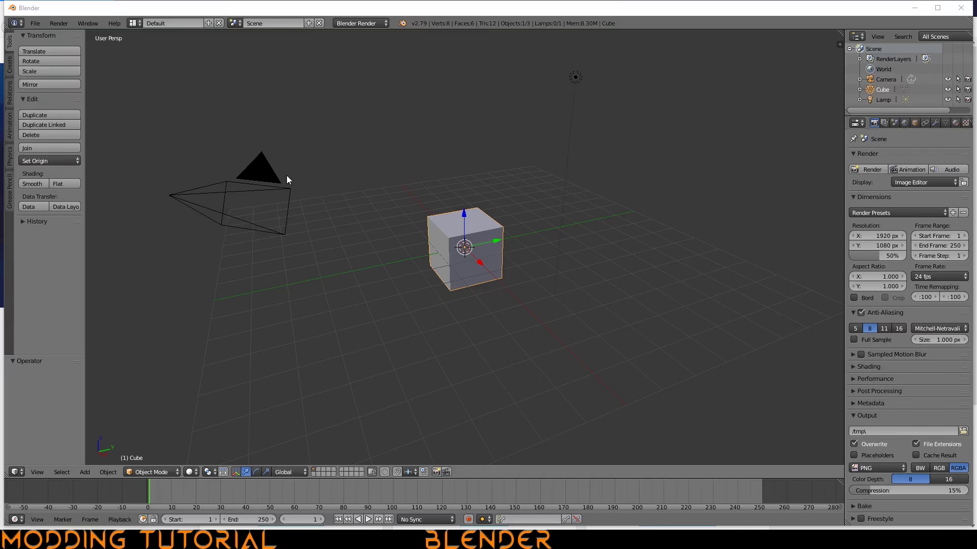
Step: Maximize the Blender window and delete the default lamp, cube and camera from the scene
right_click(222, 214)
right_click(440, 227)
right_click(574, 82)
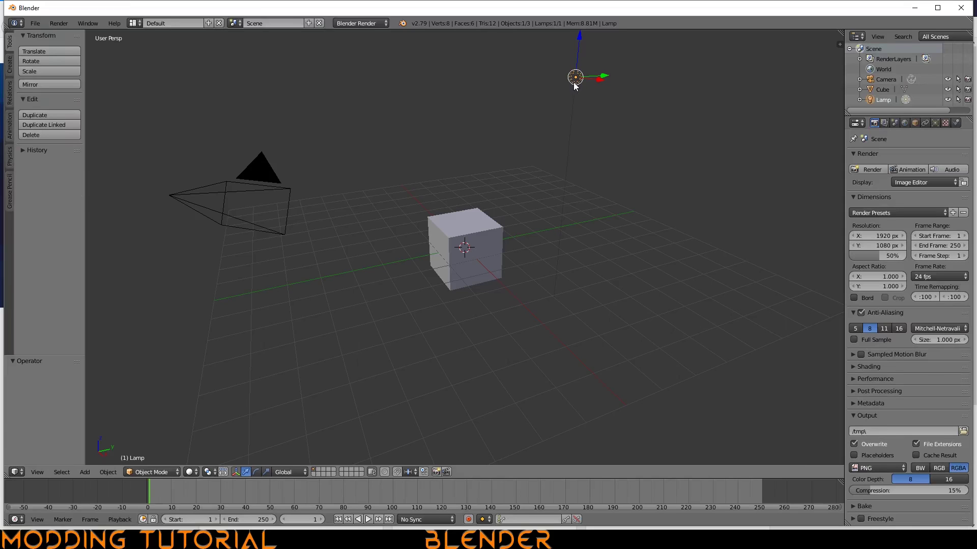
click(938, 7)
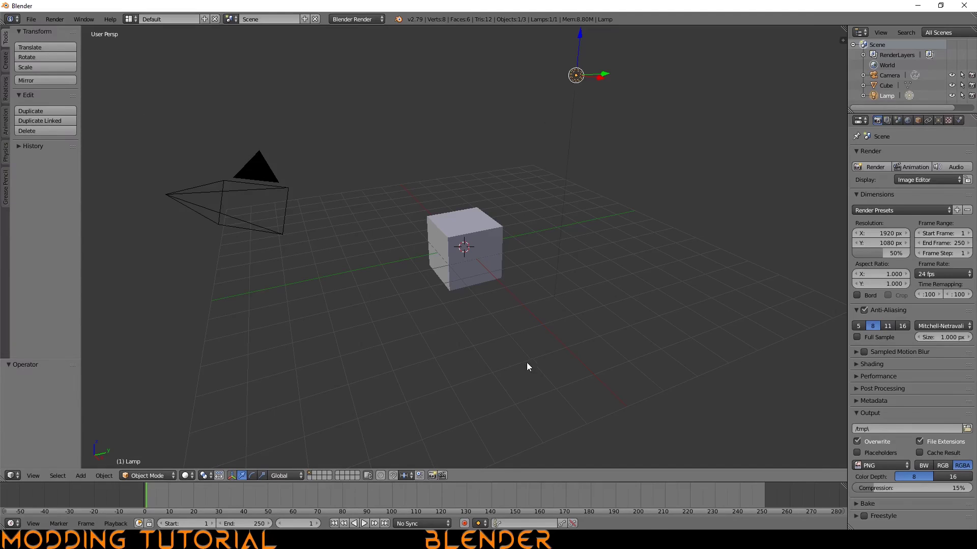
shift+right_click(471, 257)
shift+right_click(212, 186)
key(x)
click(473, 270)
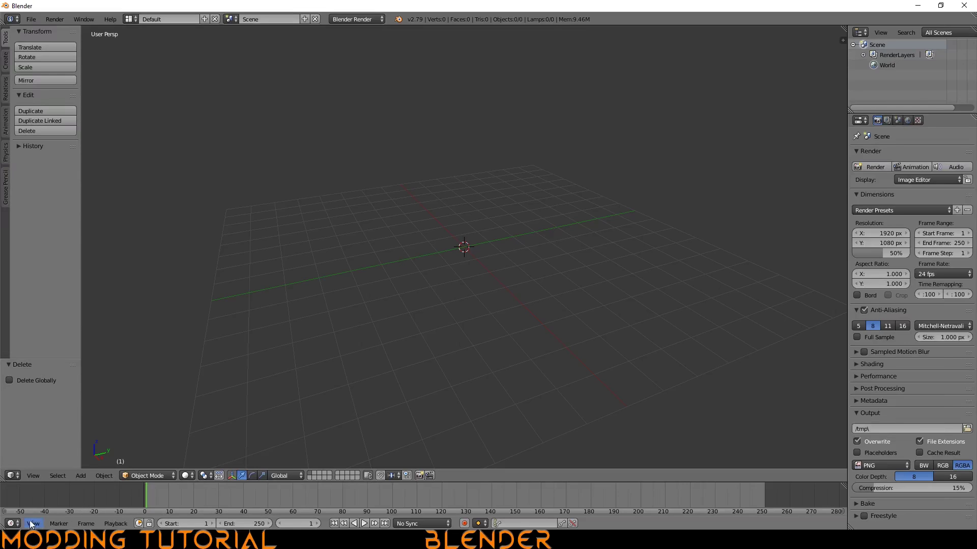
Step: Switch the timeline area to the UV/Image Editor and set the 3D view's pivot point to 3D Cursor
click(11, 523)
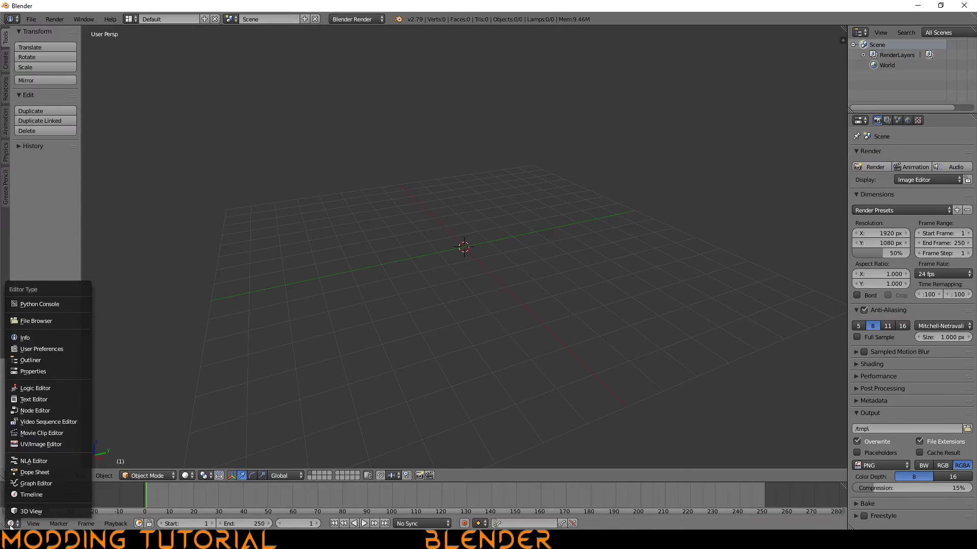
click(49, 445)
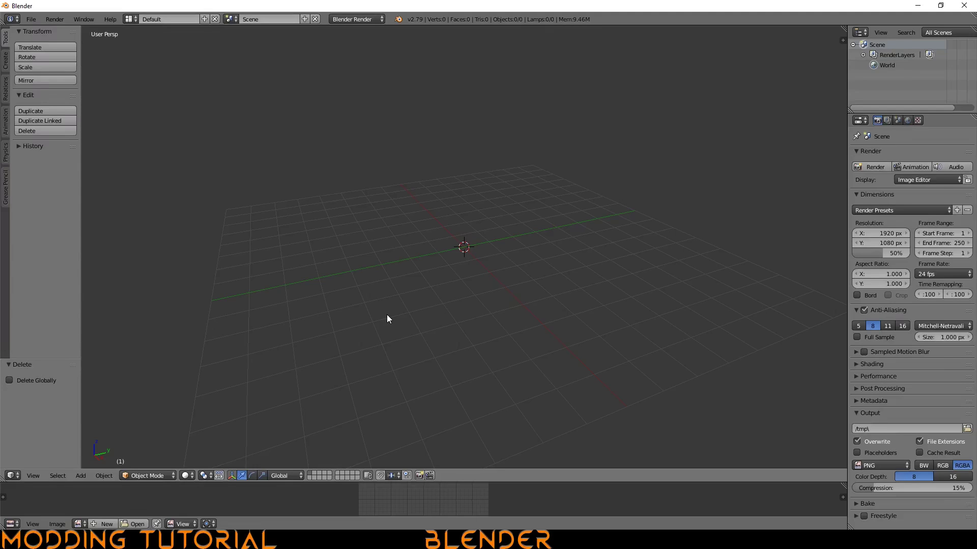
click(204, 476)
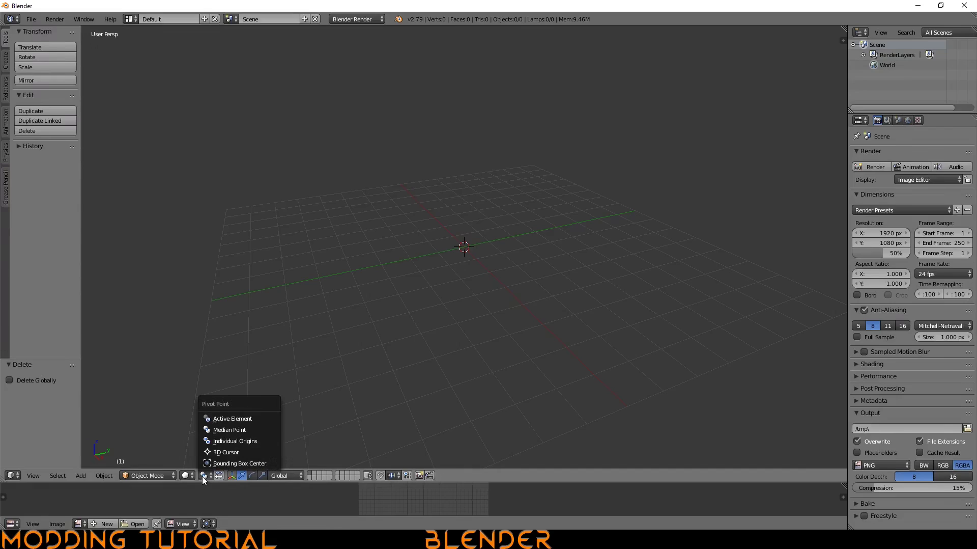
click(213, 452)
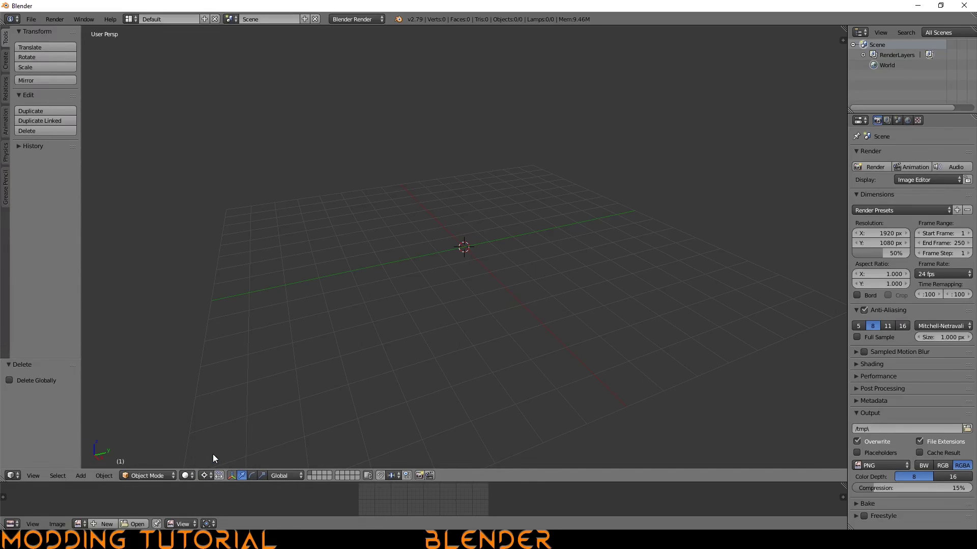
Step: Enable snapping in the 3D view with Vertex as the snap element and Active as the snap target
click(380, 475)
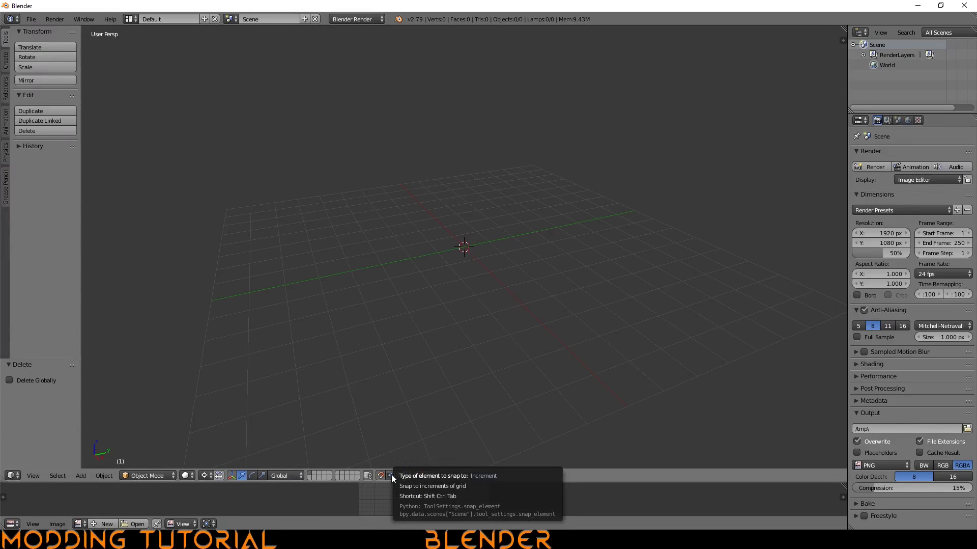
click(392, 477)
click(406, 453)
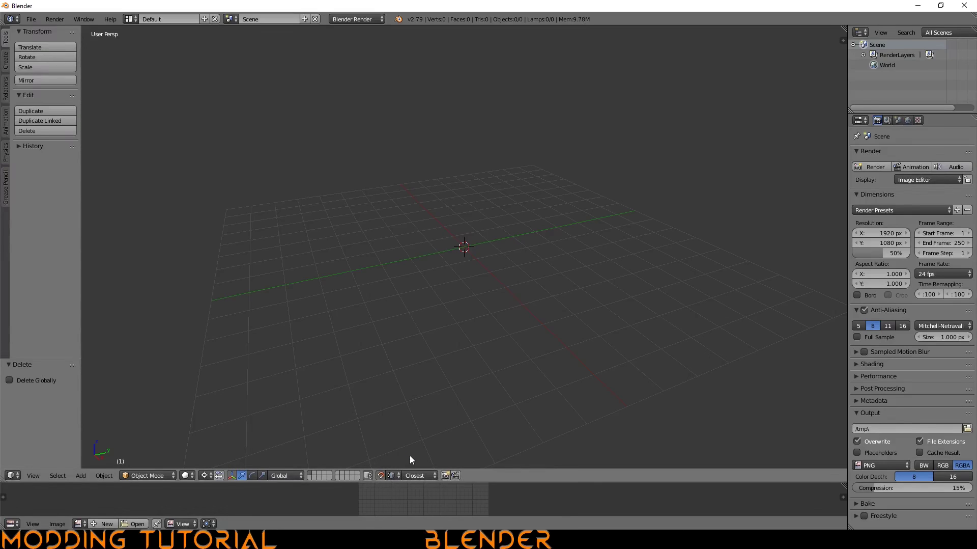
click(416, 475)
click(432, 430)
Step: Set the scene's render engine to Cycles Render
click(349, 18)
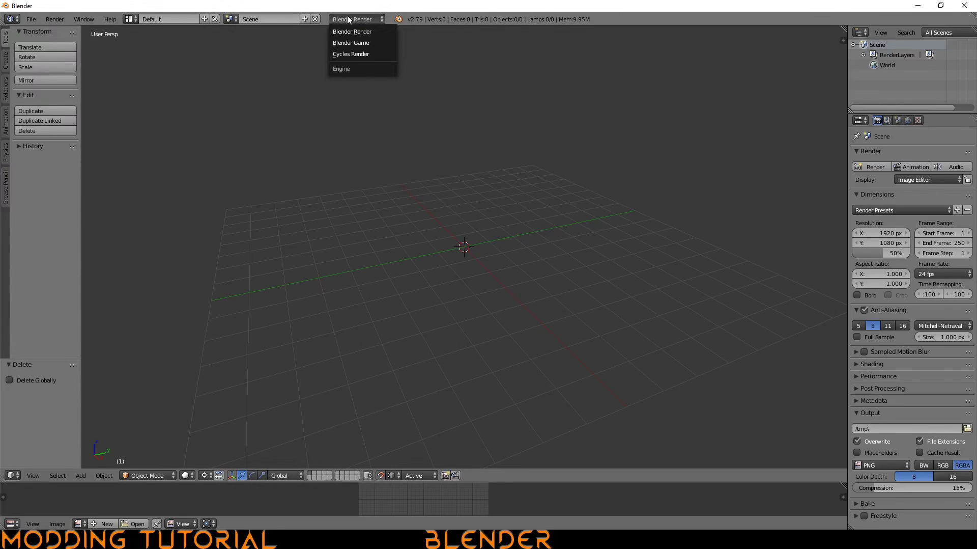
click(349, 56)
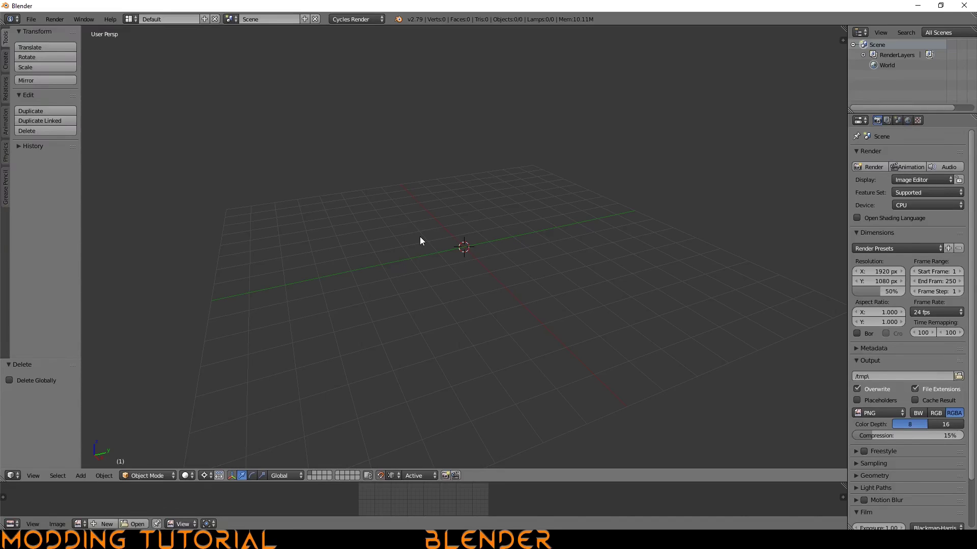
click(31, 20)
click(59, 142)
click(59, 142)
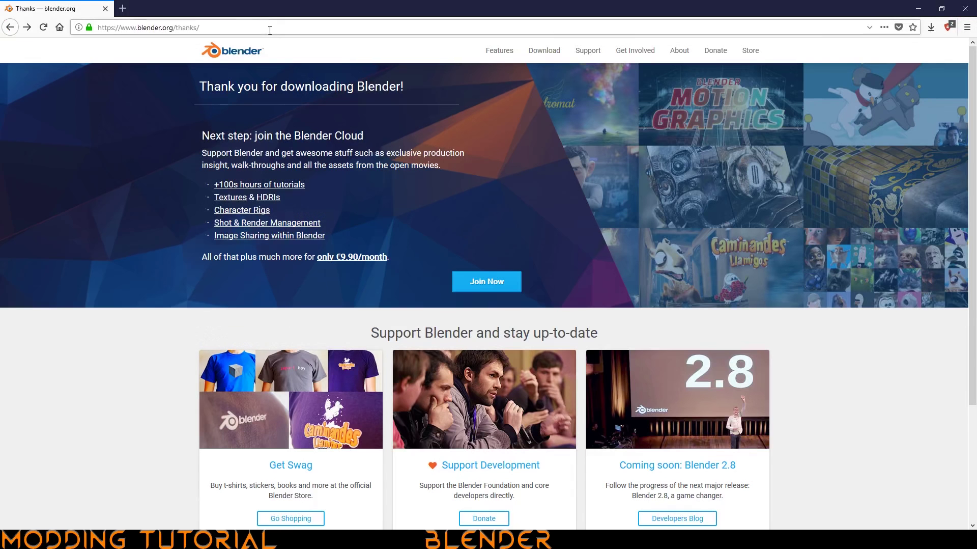
Step: In the web browser, go to Google and search for "blender theme energy"
click(272, 29)
text(googlo)
key(Return)
text(blender theme energy)
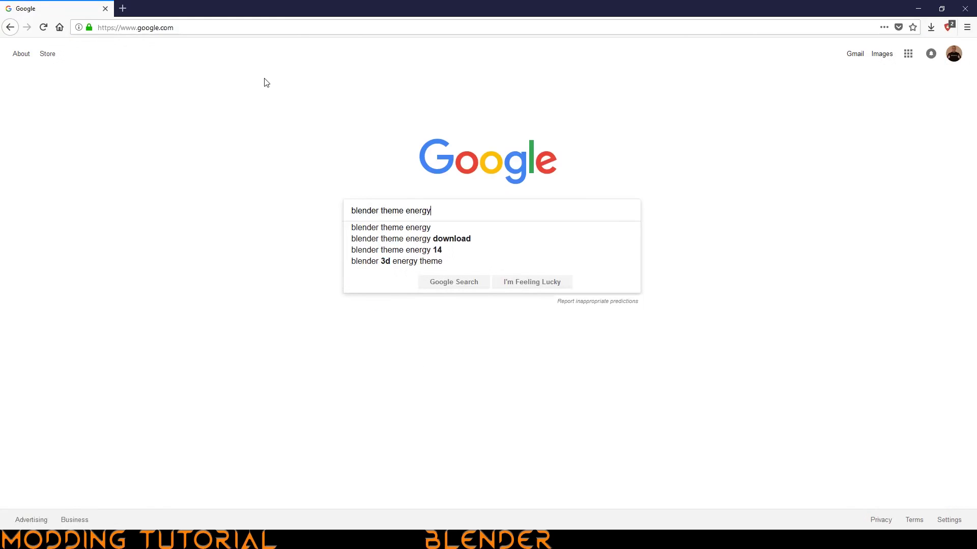
key(Return)
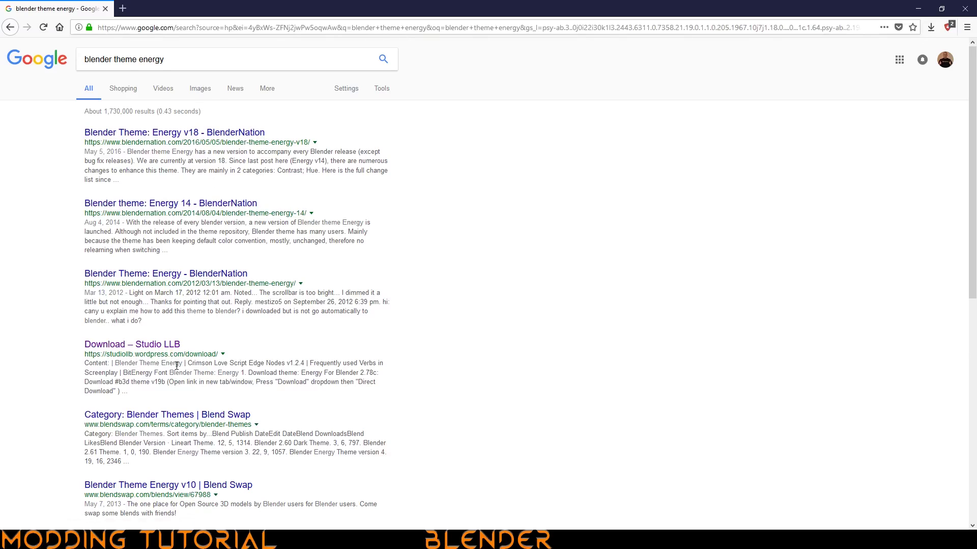
Step: Open the Studio LLB download page from the results and locate the Energy theme download for Blender 2.78c
click(152, 346)
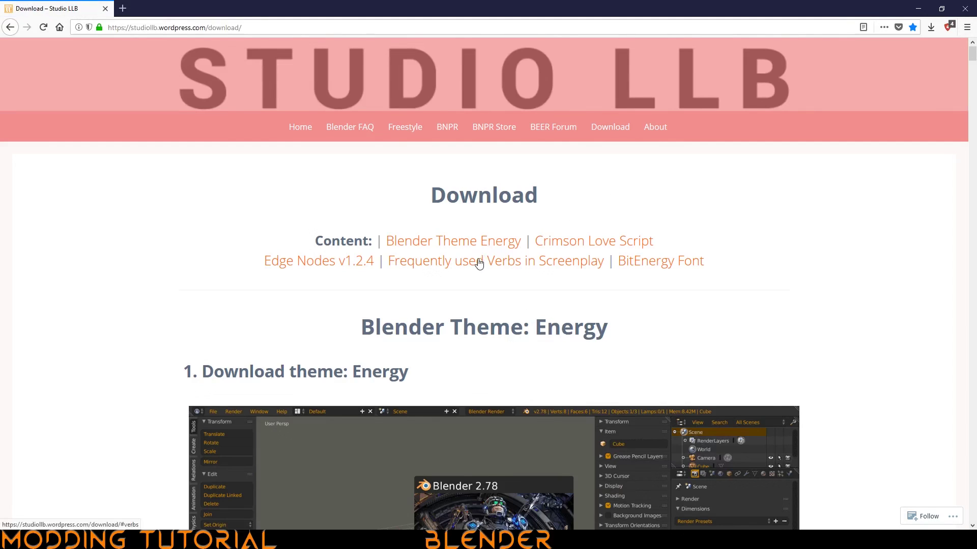
scroll(473, 261, down, 4)
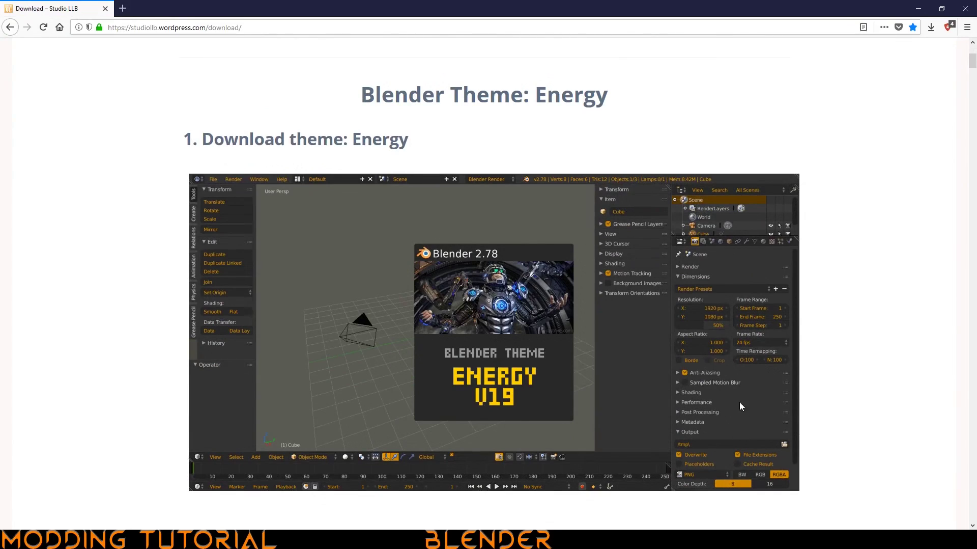
scroll(645, 313, down, 1)
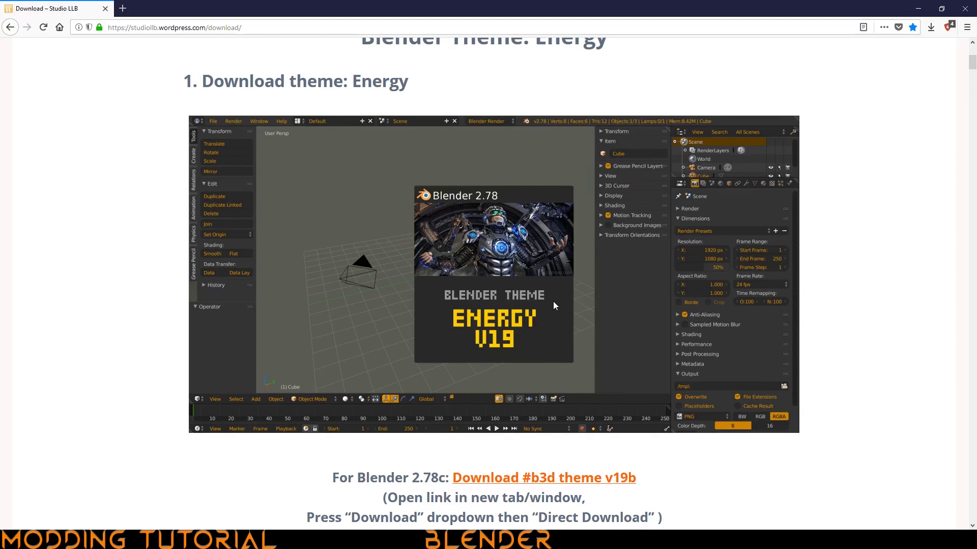
scroll(560, 300, down, 2)
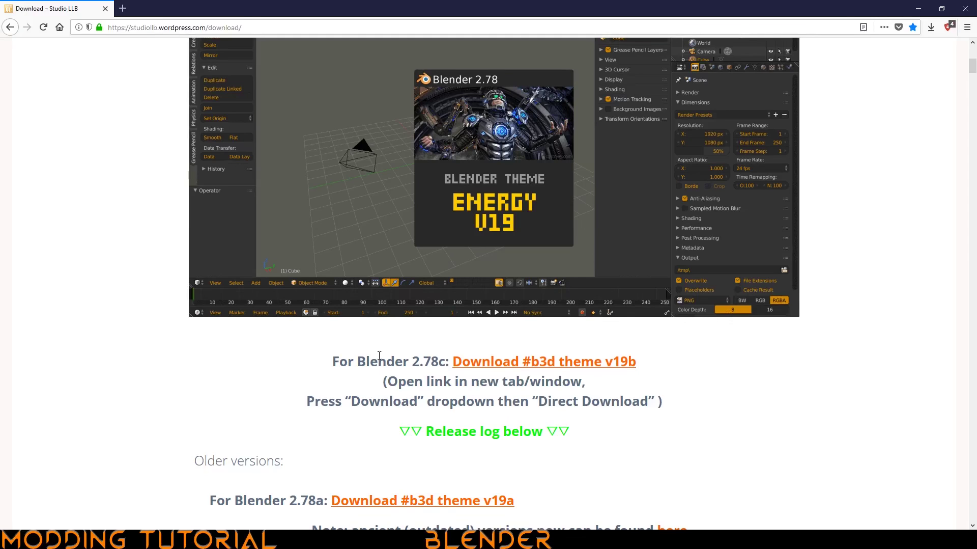
scroll(450, 365, up, 8)
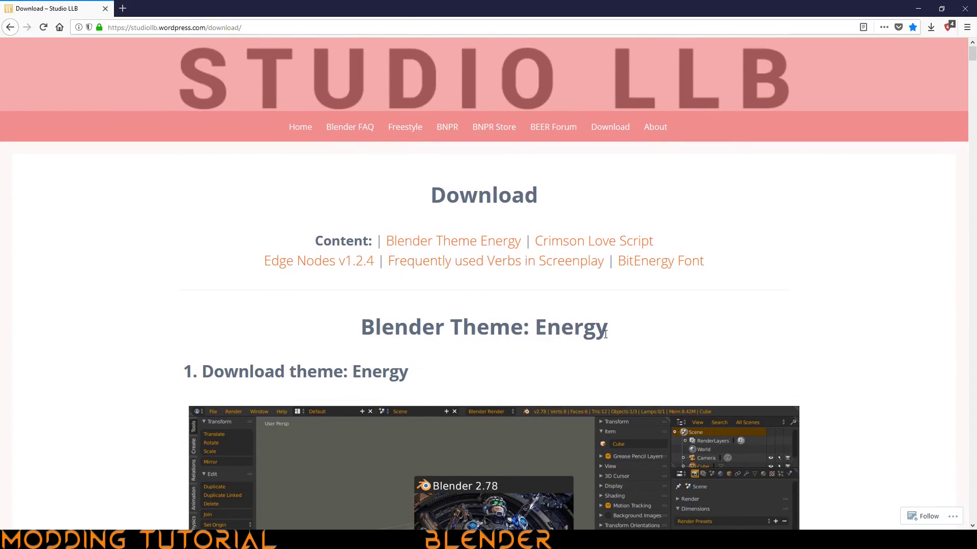
scroll(602, 336, down, 2)
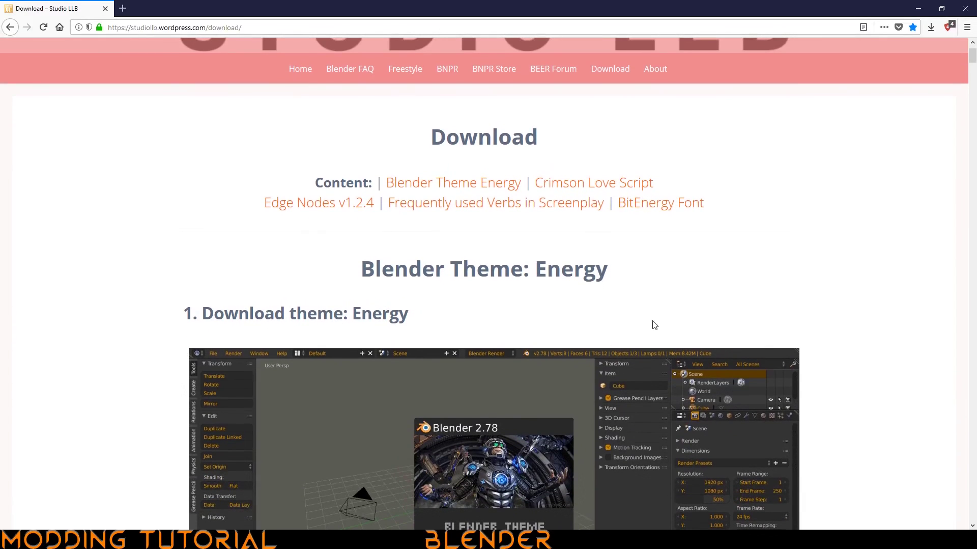
scroll(598, 294, down, 12)
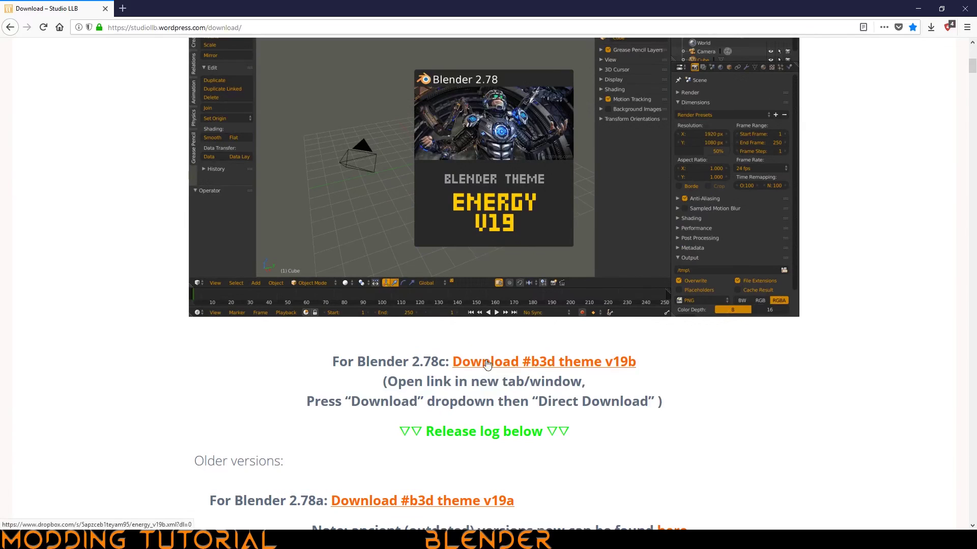
Step: Open the #b3d theme v19b link on Dropbox and download energy_v19b.xml directly
click(503, 360)
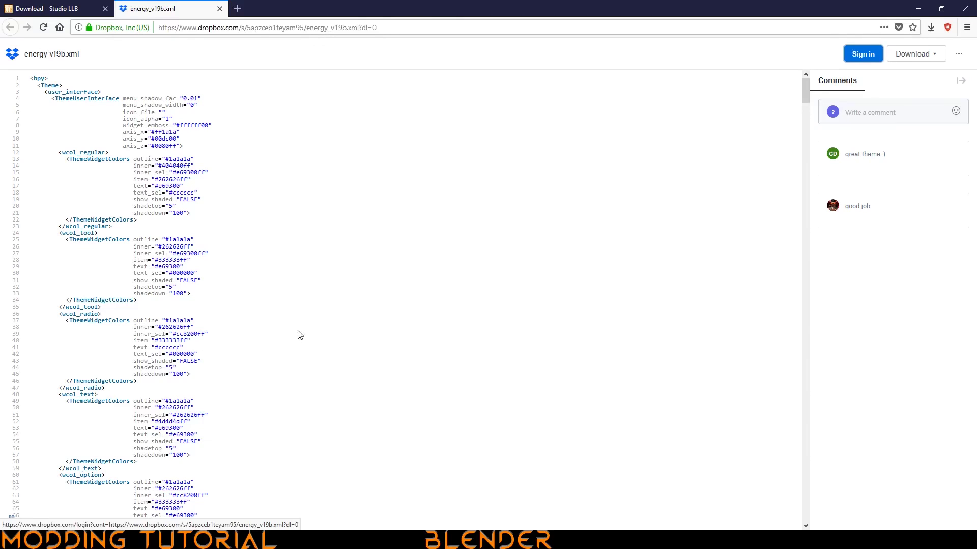
click(940, 55)
click(920, 79)
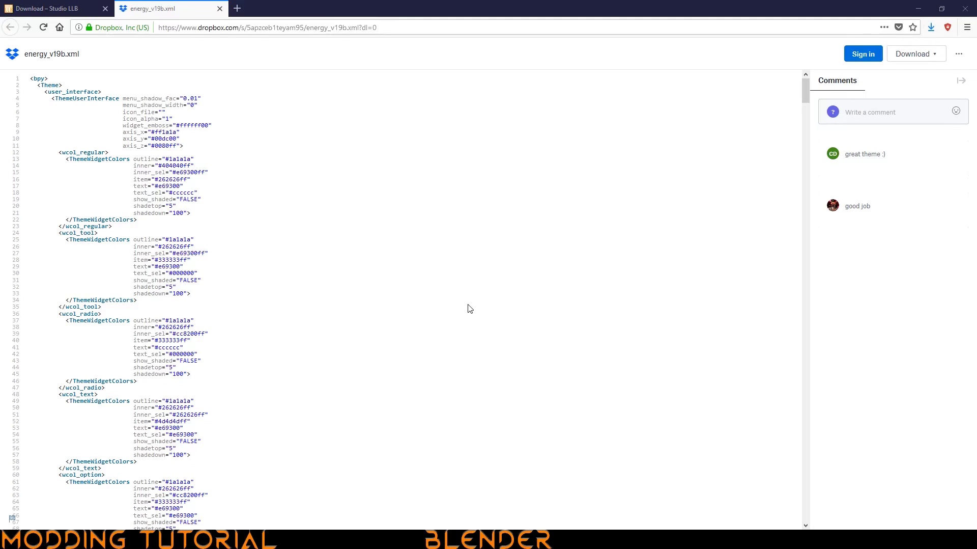
Step: Switch back to Blender and open the theme settings in a maximized User Preferences window
click(570, 539)
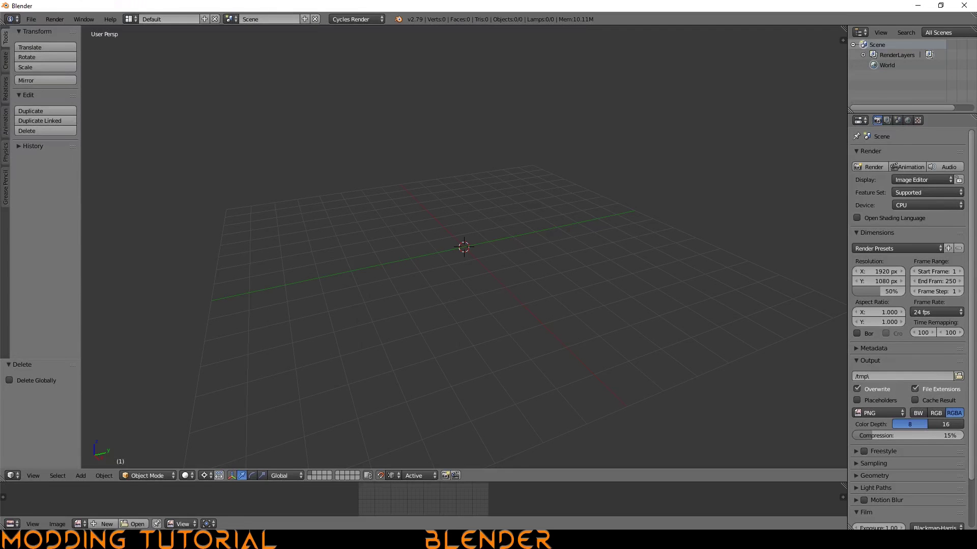
click(31, 24)
click(77, 138)
click(255, 41)
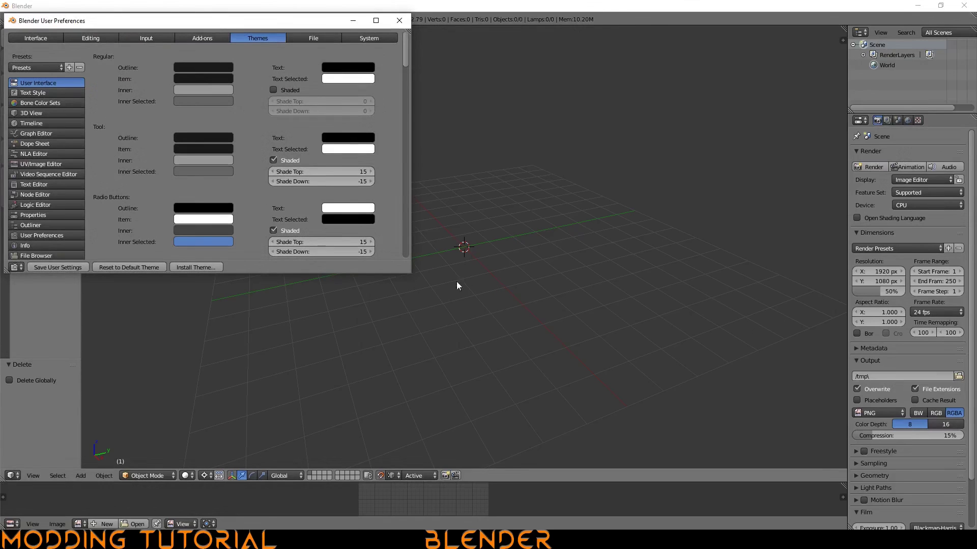
click(376, 20)
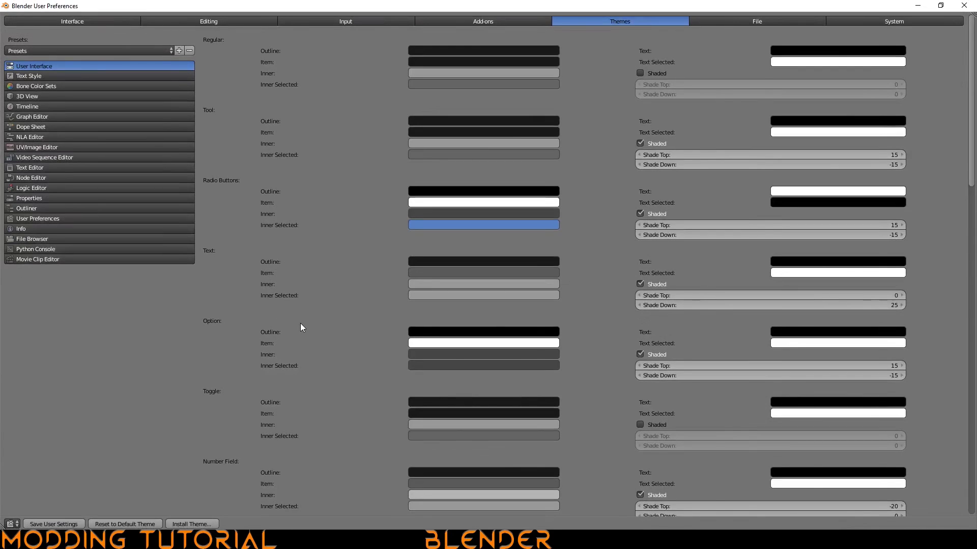
Step: Install the theme file energy_v19b.xml from the F:\Downloads folder
click(191, 524)
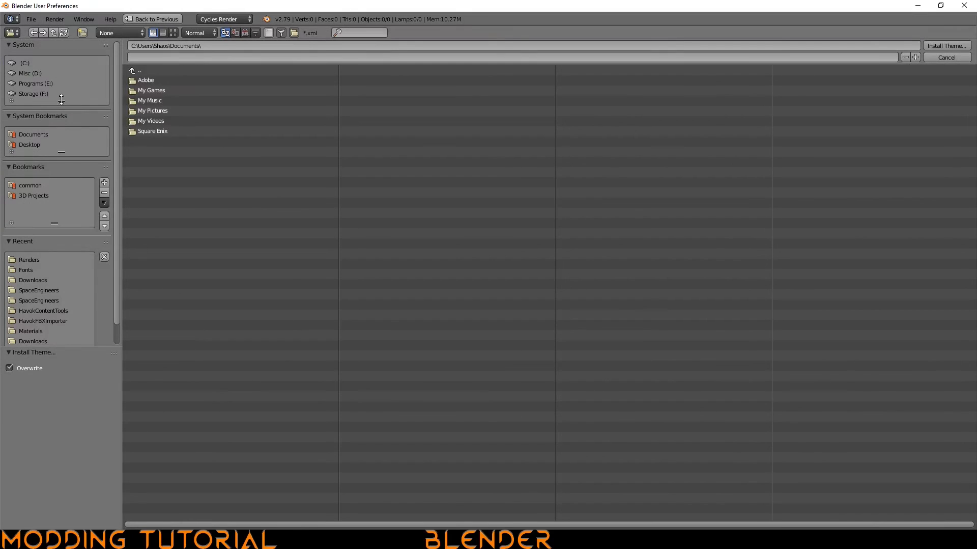
click(38, 94)
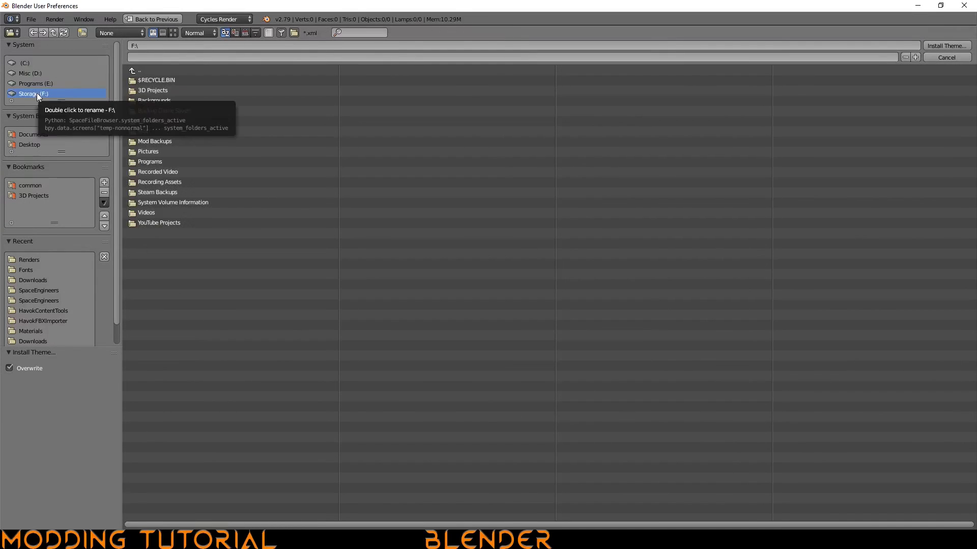
click(154, 123)
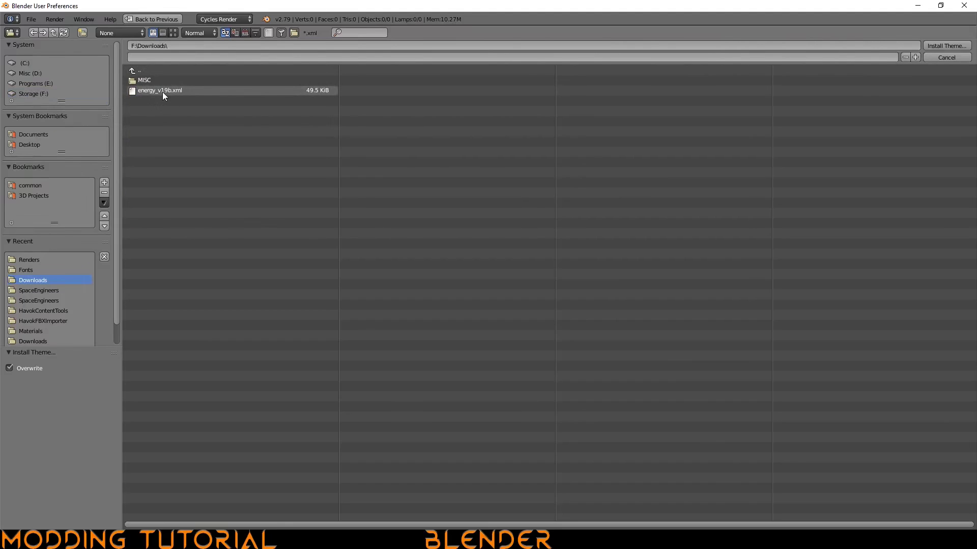
double_click(164, 94)
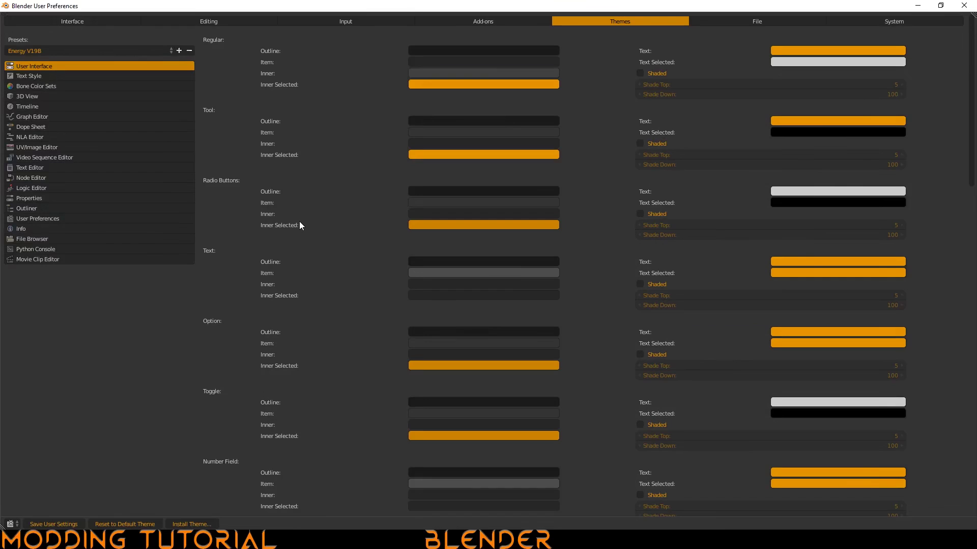
Step: Set the number of global undo steps to 256 in the editing preferences
click(206, 22)
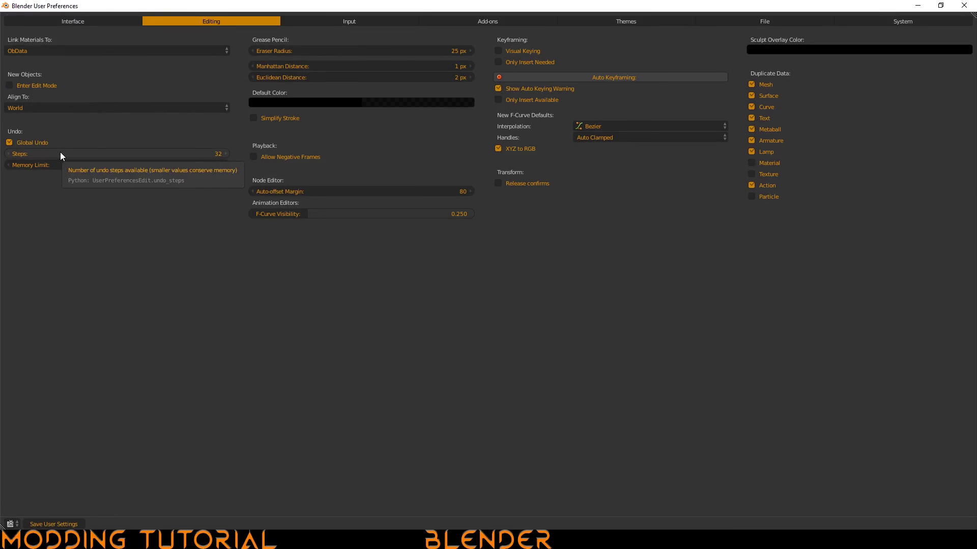
drag(60, 152, 204, 152)
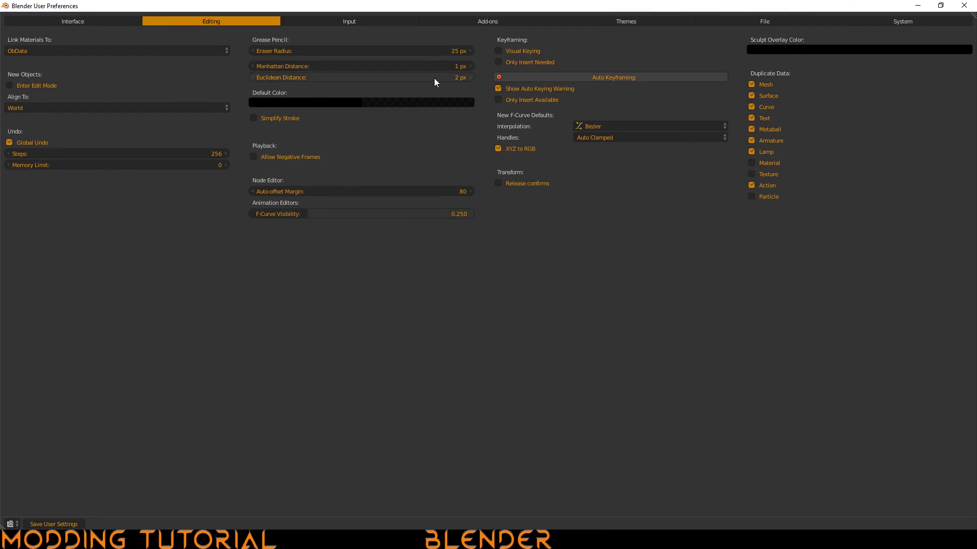
Step: Examine which add-ons are enabled in the Import-Export category of the preferences
click(462, 22)
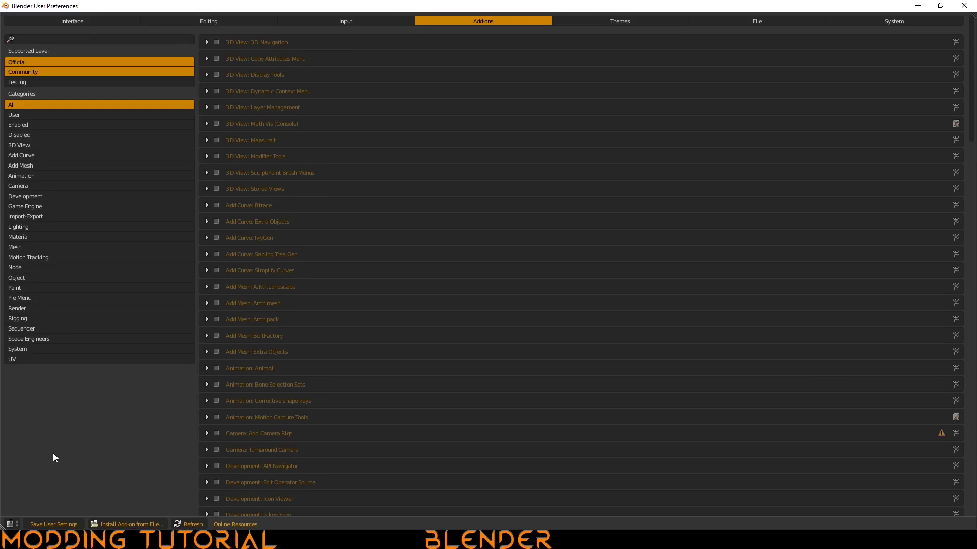
click(34, 217)
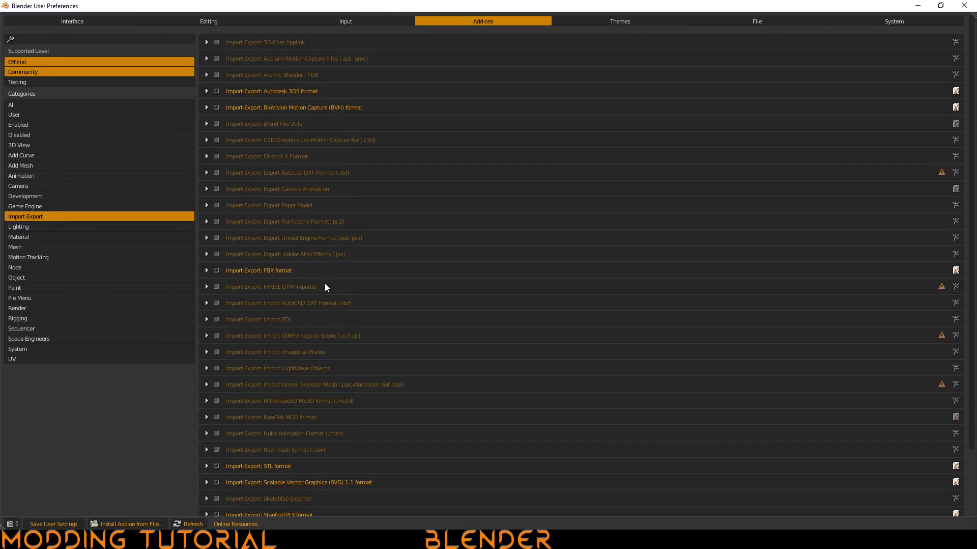
scroll(325, 283, down, 3)
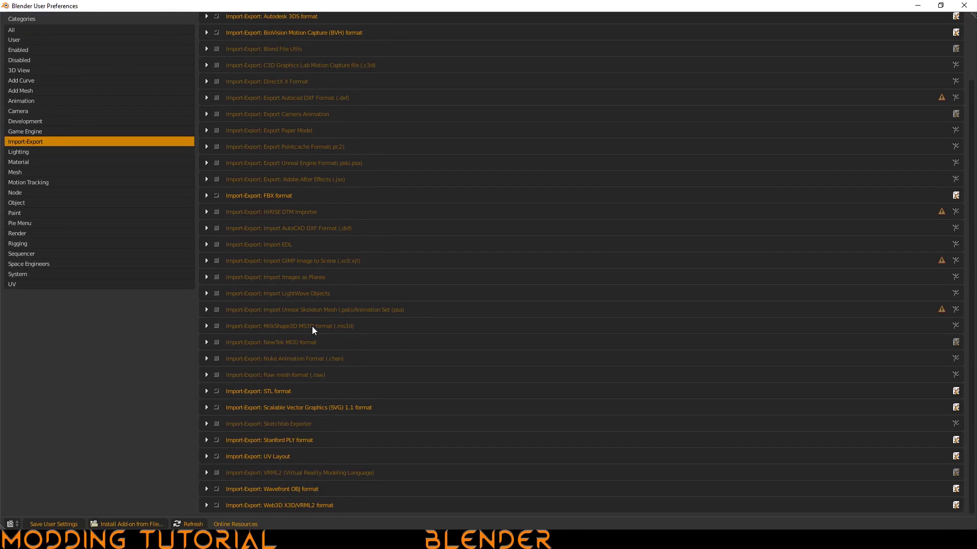
scroll(337, 326, up, 4)
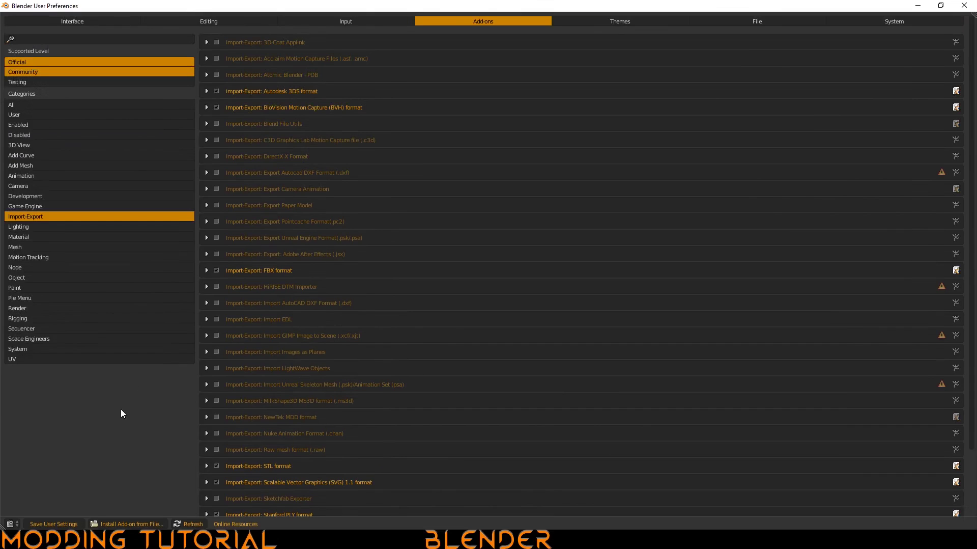
Step: Save the user settings, close the preferences, and save the current scene as the startup file
click(42, 524)
click(964, 5)
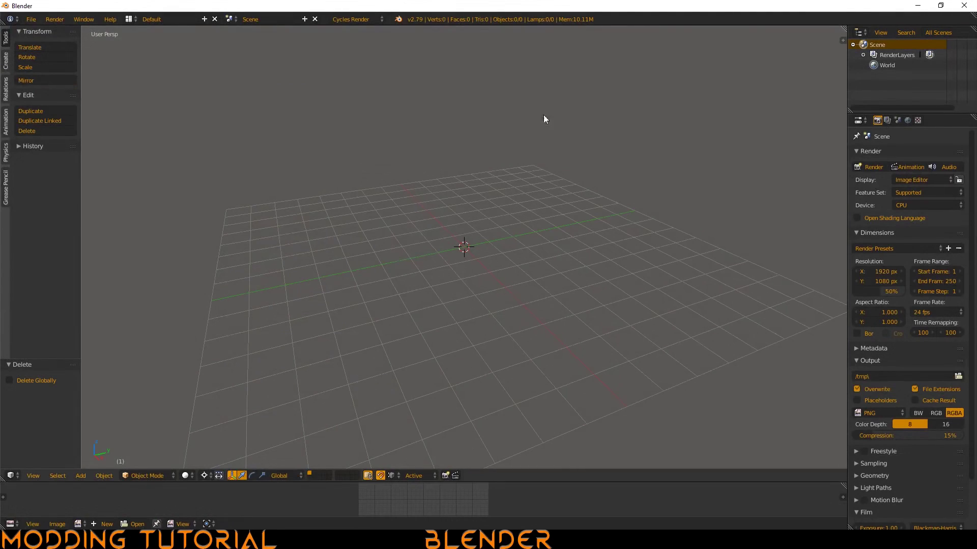
click(31, 19)
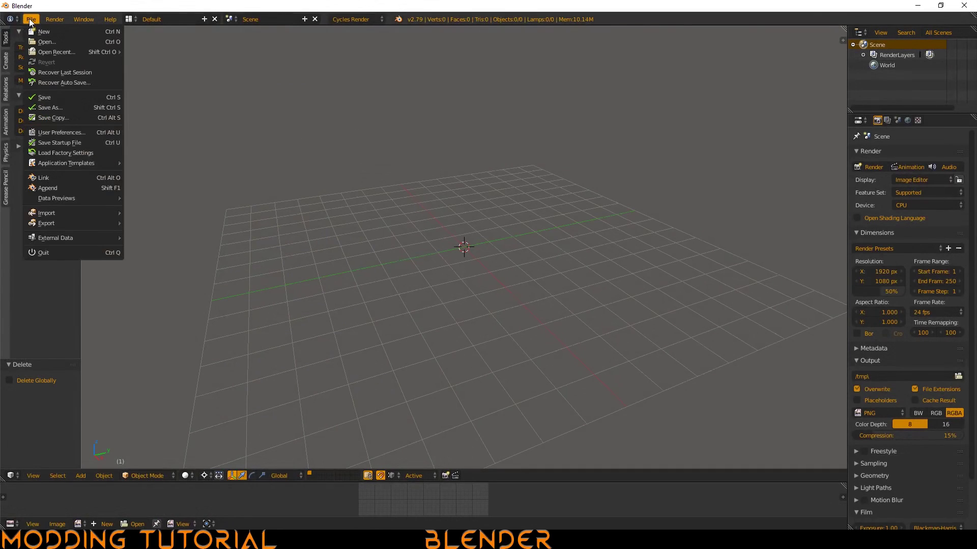
click(77, 142)
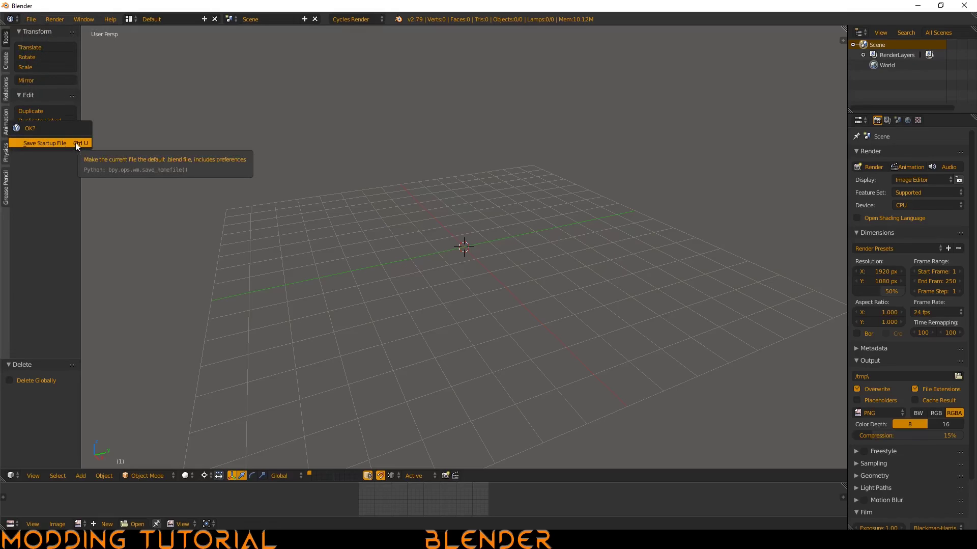
click(58, 145)
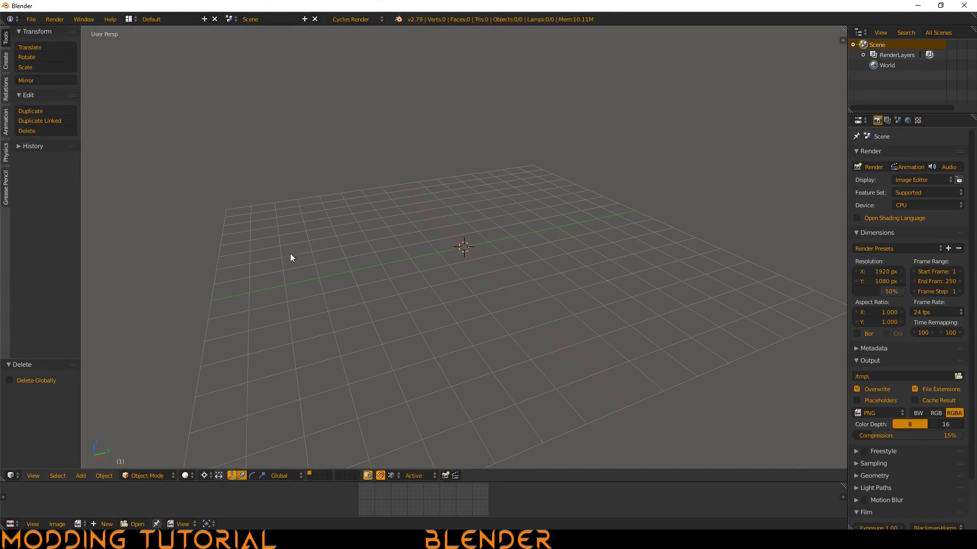